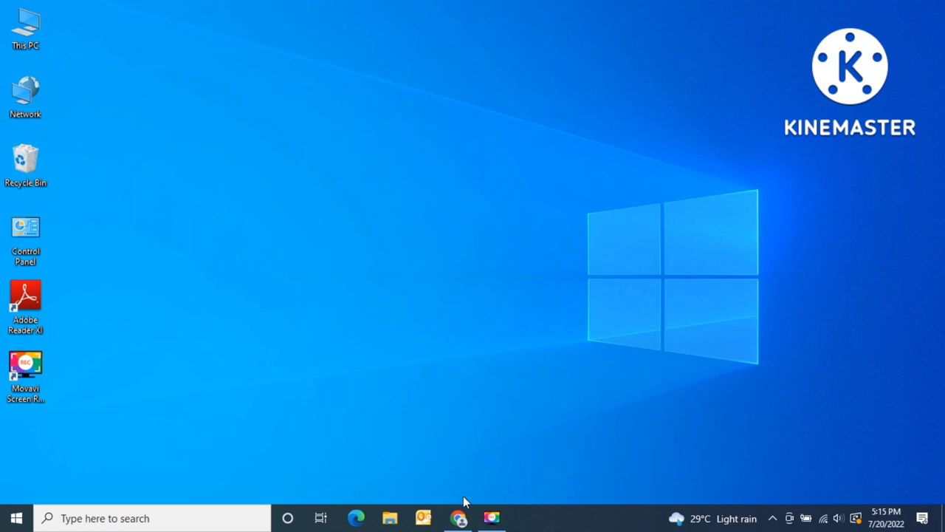
# - Bring the minimized Chrome window with the Google home page back onto the desktop
pyautogui.click(458, 517)
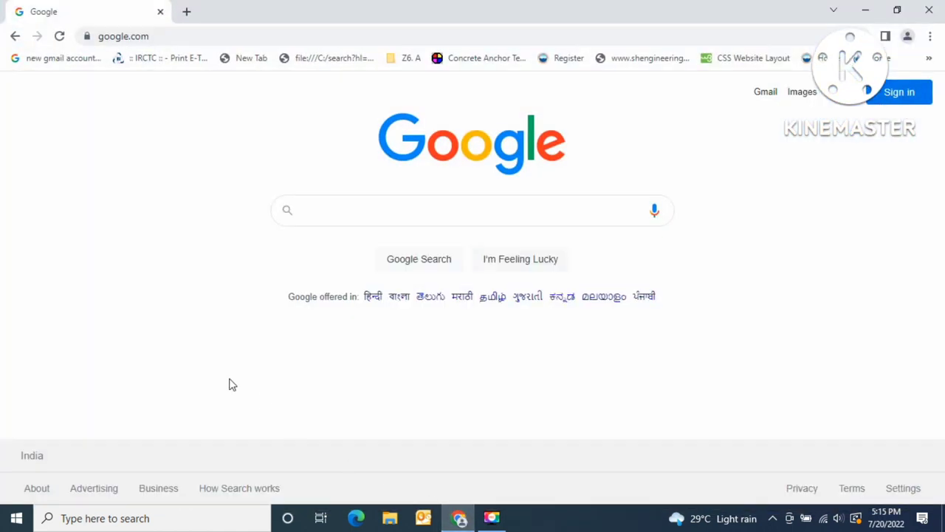
# - Go to the tallysolutions.com website
pyautogui.click(285, 37)
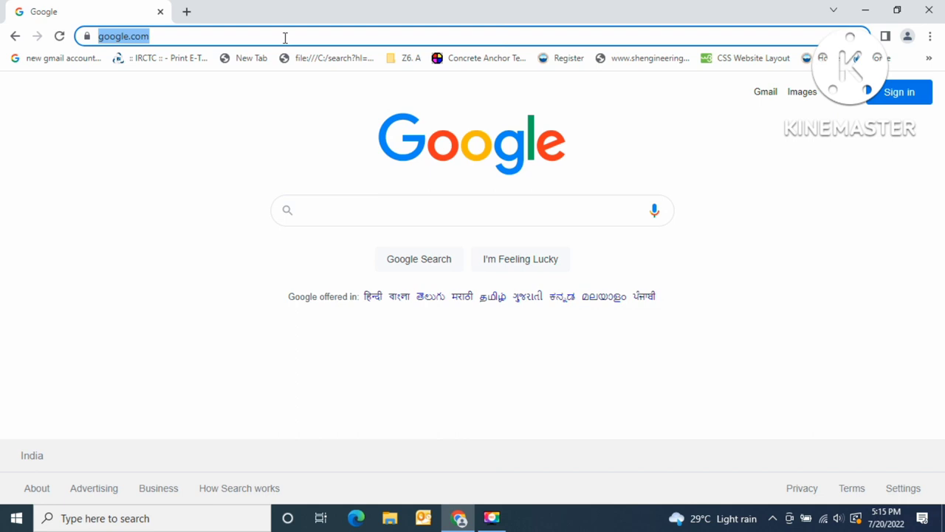
pyautogui.write('tallysolutions')
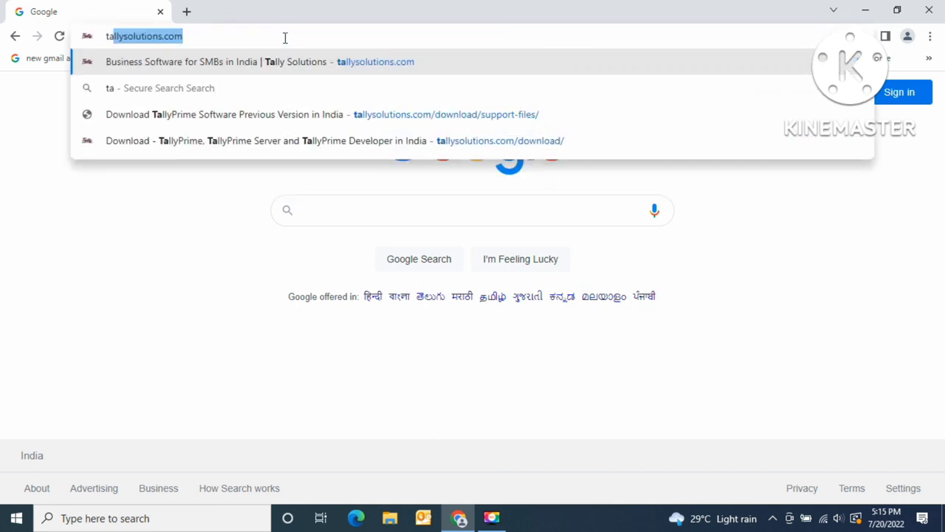
pyautogui.press('Return')
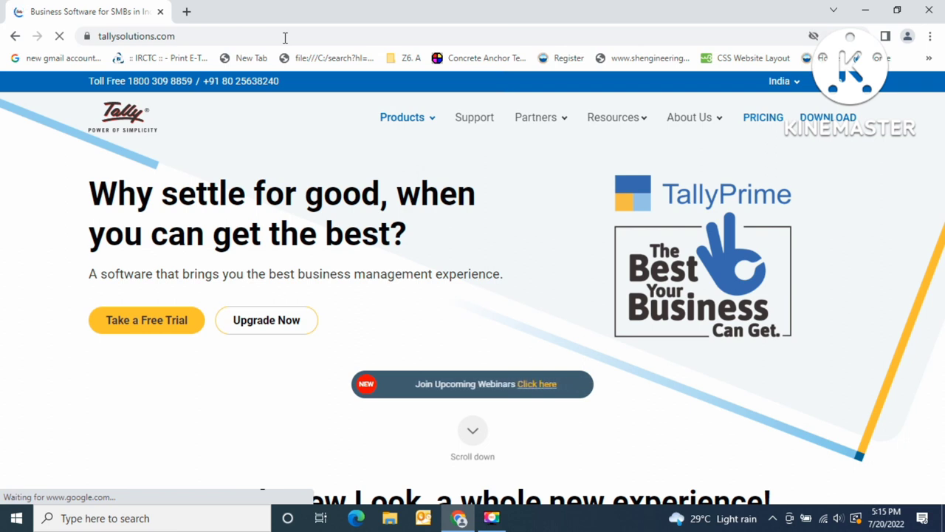
# - Open the TallyPrime download page and follow the link to previous versions
pyautogui.click(824, 121)
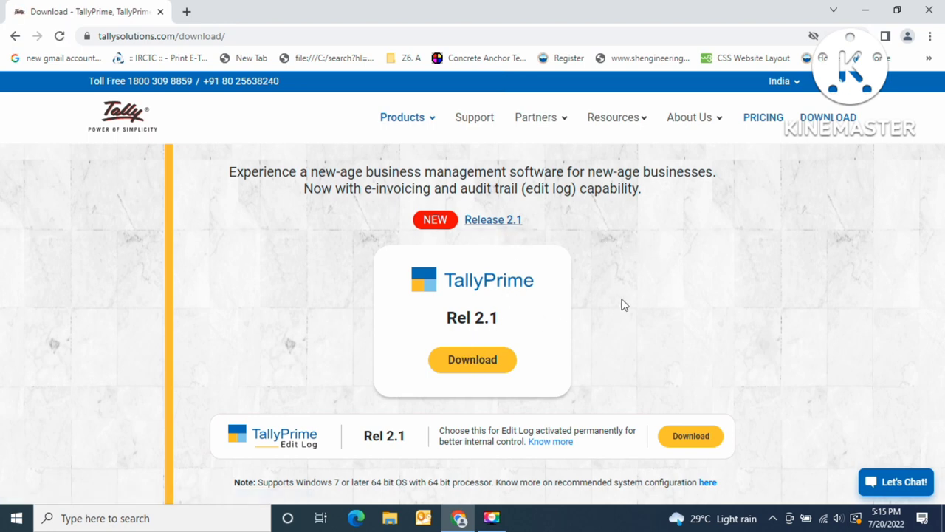
pyautogui.scroll(-2, 623, 305)
pyautogui.scroll(-6, 623, 304)
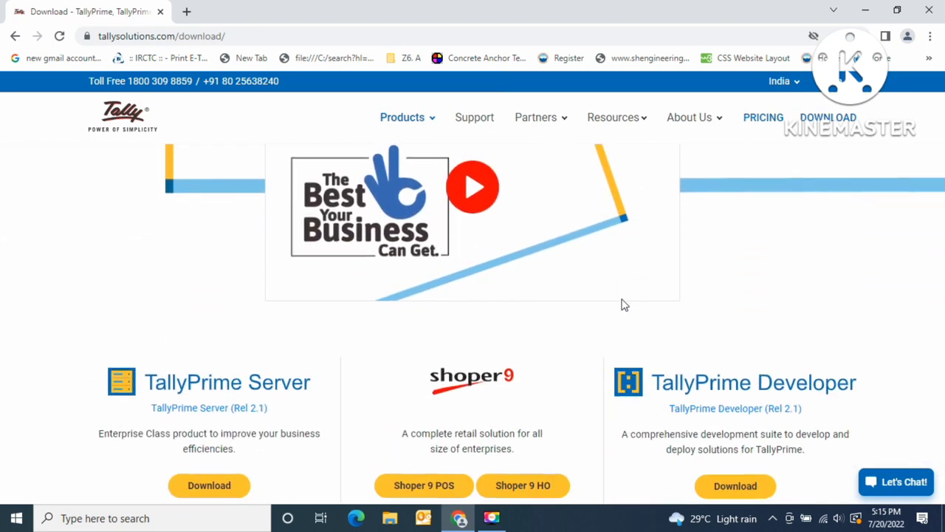
pyautogui.scroll(-1, 622, 304)
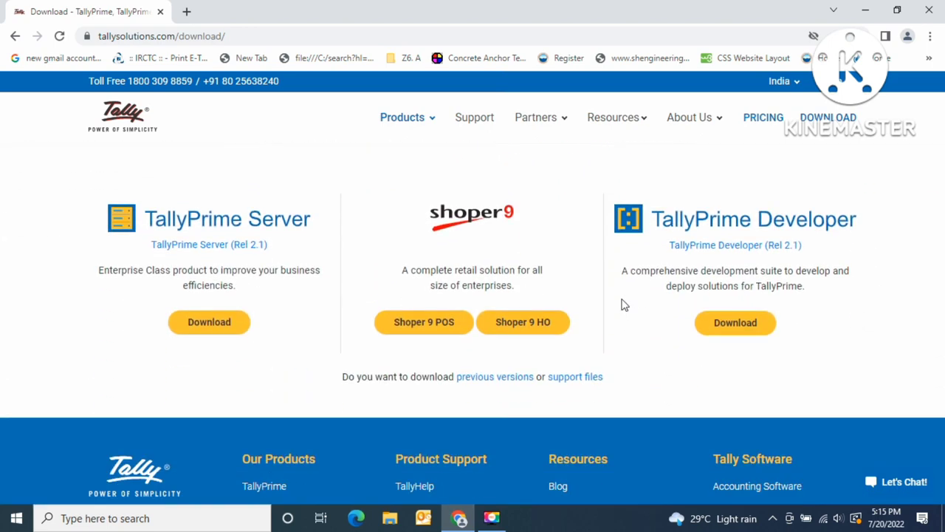
pyautogui.click(477, 380)
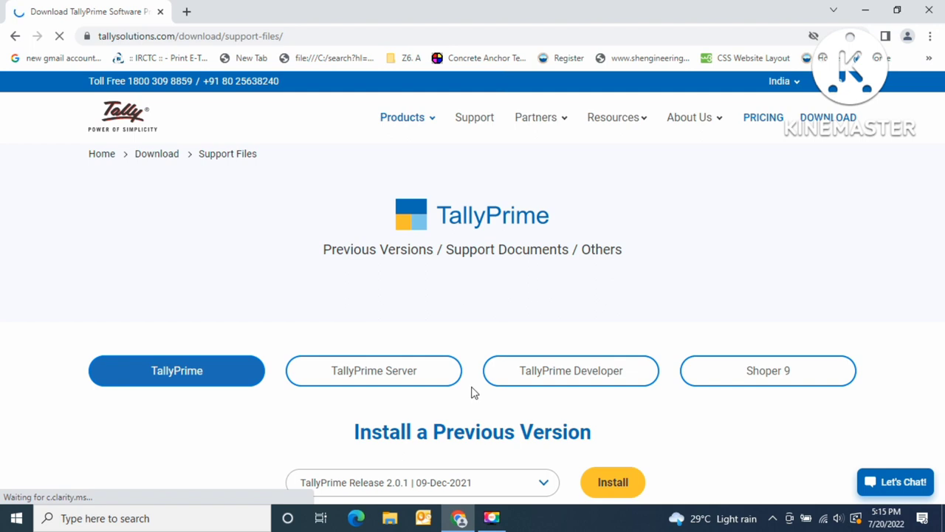
# - Review the older TallyPrime releases and pick Release 2.0.1 (09-Dec-2021)
pyautogui.scroll(-2, 476, 393)
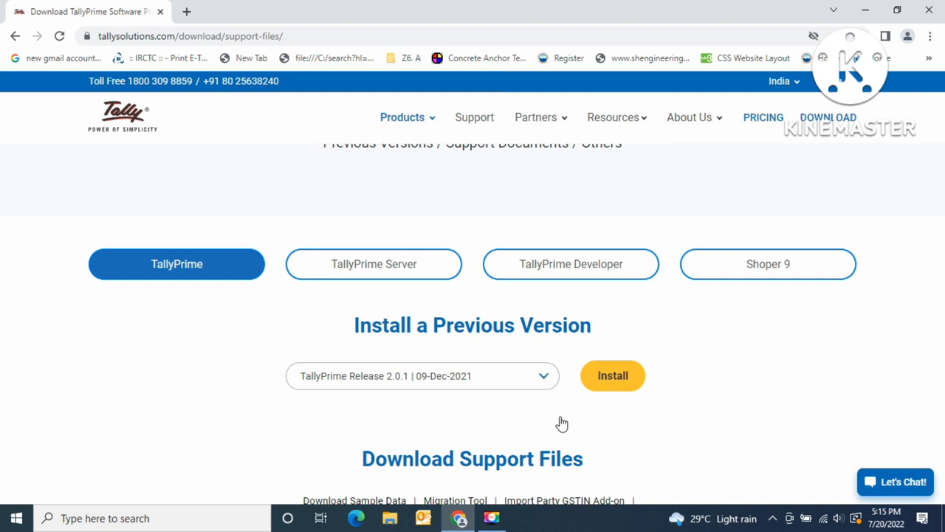
pyautogui.scroll(-1, 562, 420)
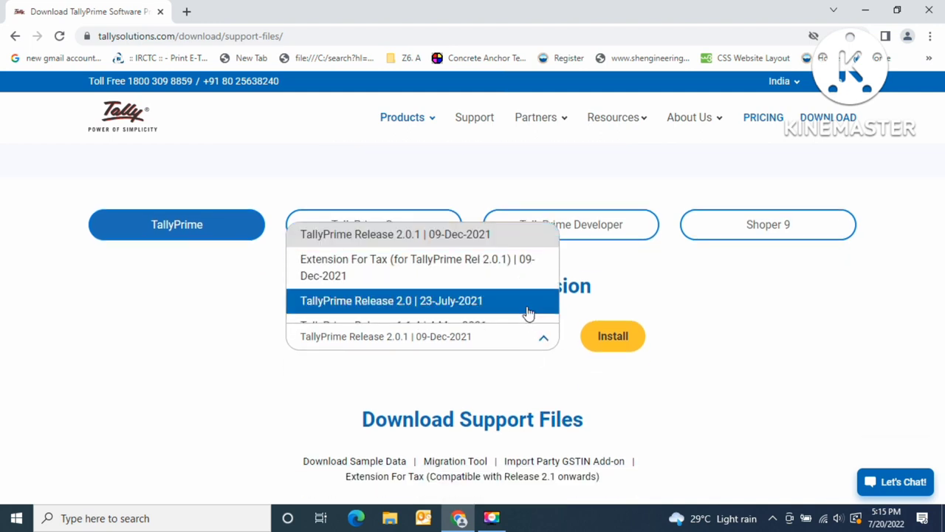
pyautogui.scroll(-3, 529, 313)
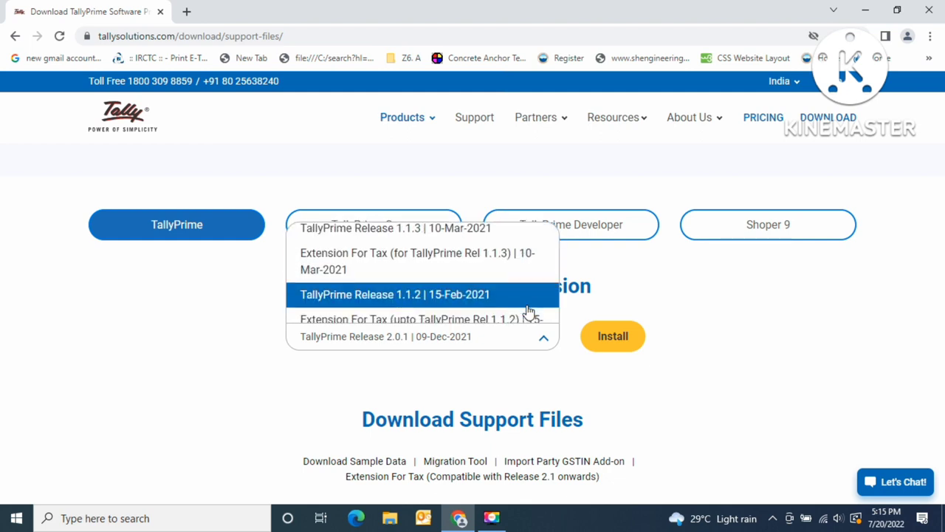
pyautogui.scroll(-4, 529, 313)
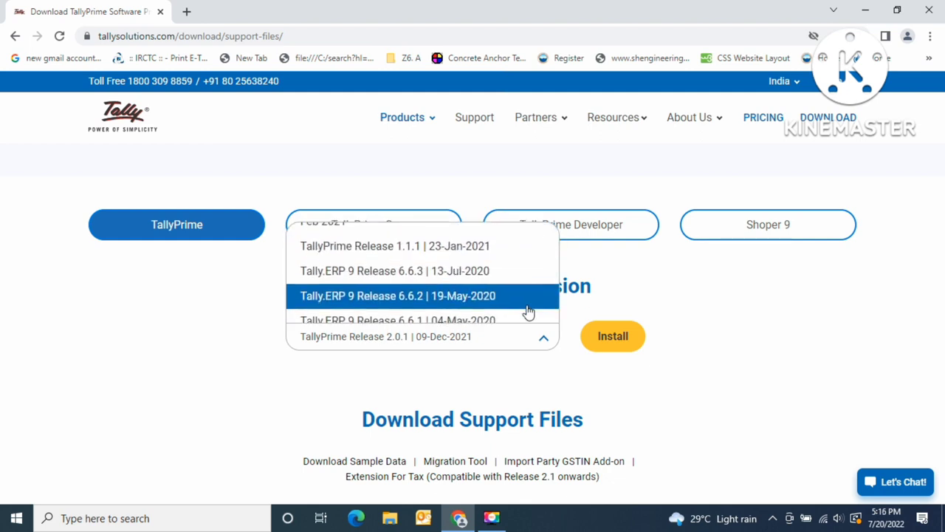
pyautogui.scroll(-3, 529, 313)
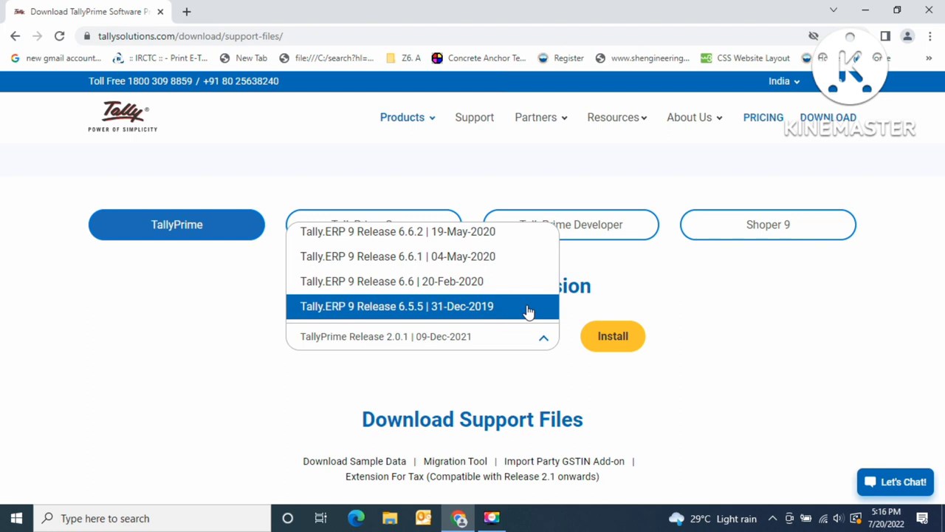
pyautogui.scroll(-4, 529, 313)
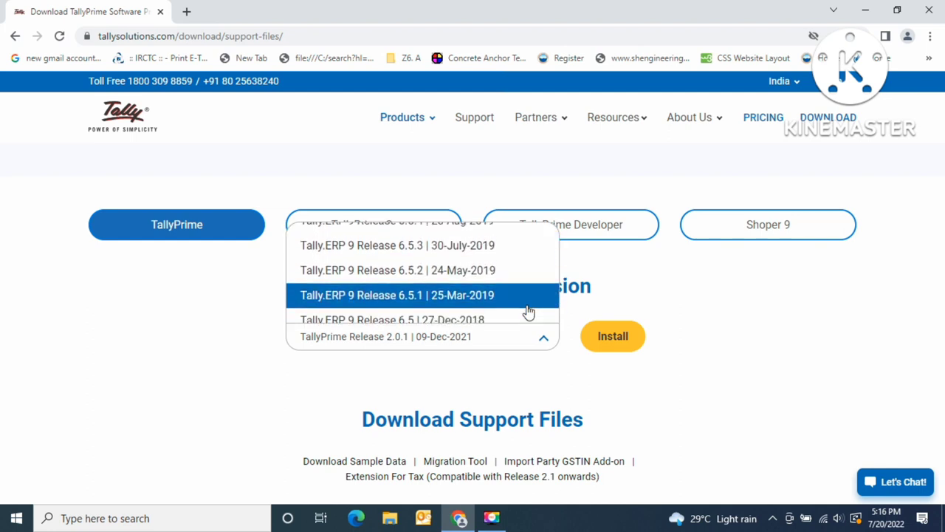
pyautogui.scroll(-4, 529, 313)
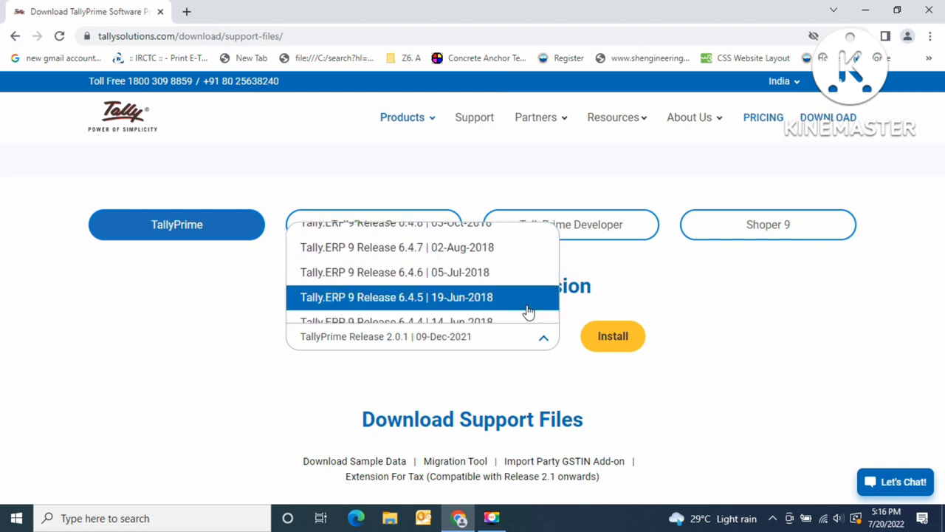
pyautogui.scroll(-5, 529, 313)
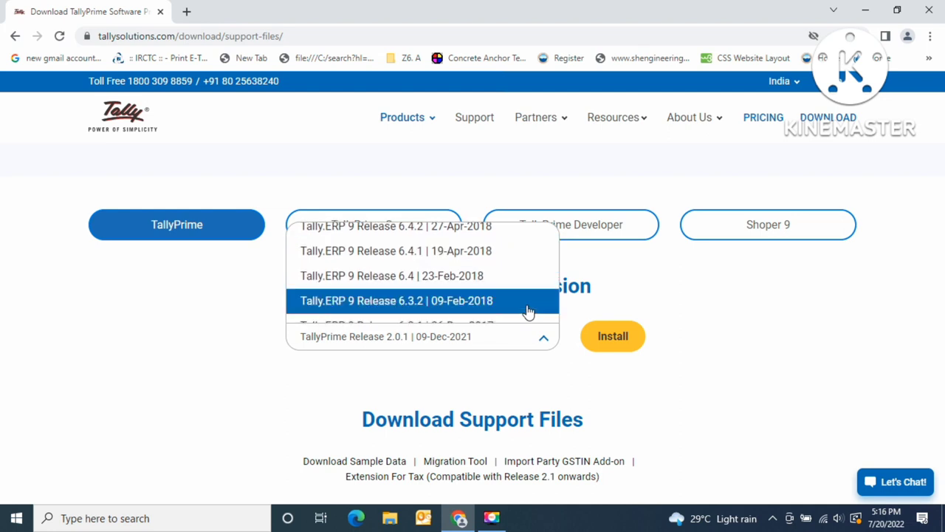
pyautogui.scroll(-3, 529, 313)
pyautogui.scroll(3, 529, 314)
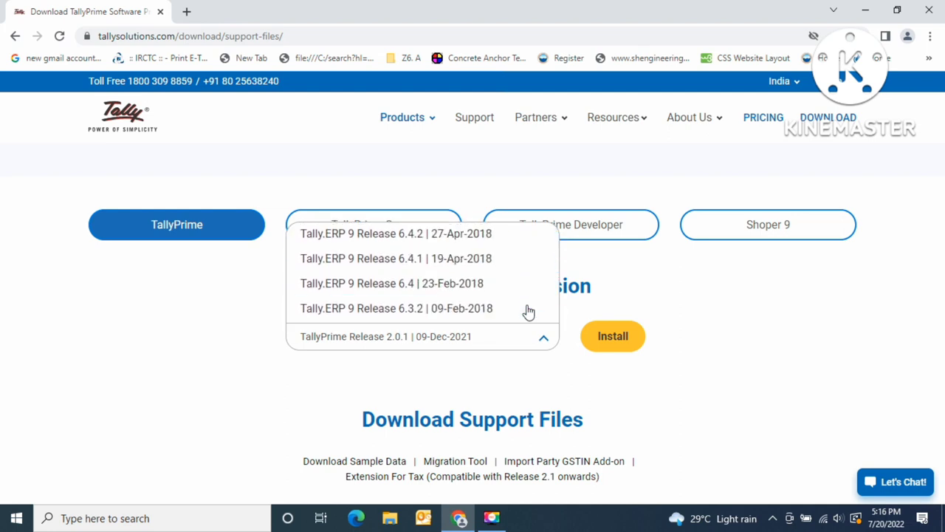
pyautogui.scroll(5, 529, 313)
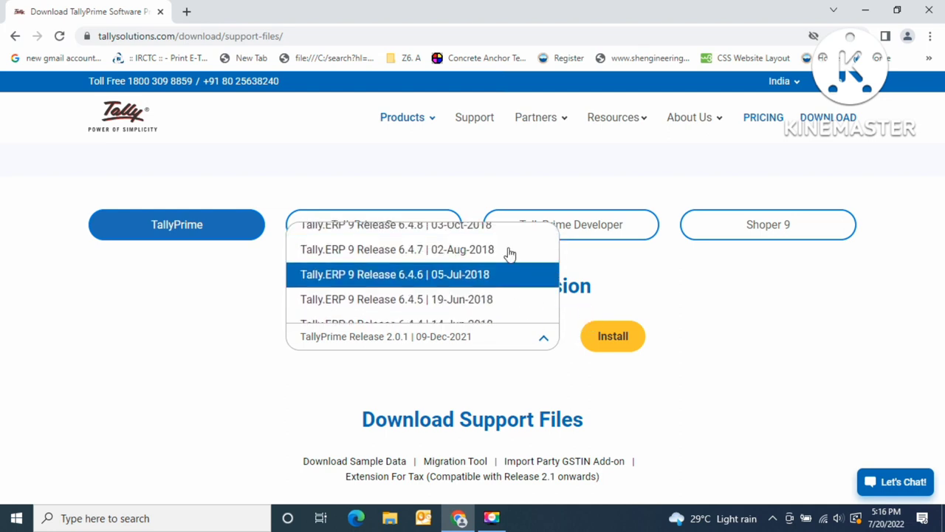
pyautogui.scroll(8, 509, 255)
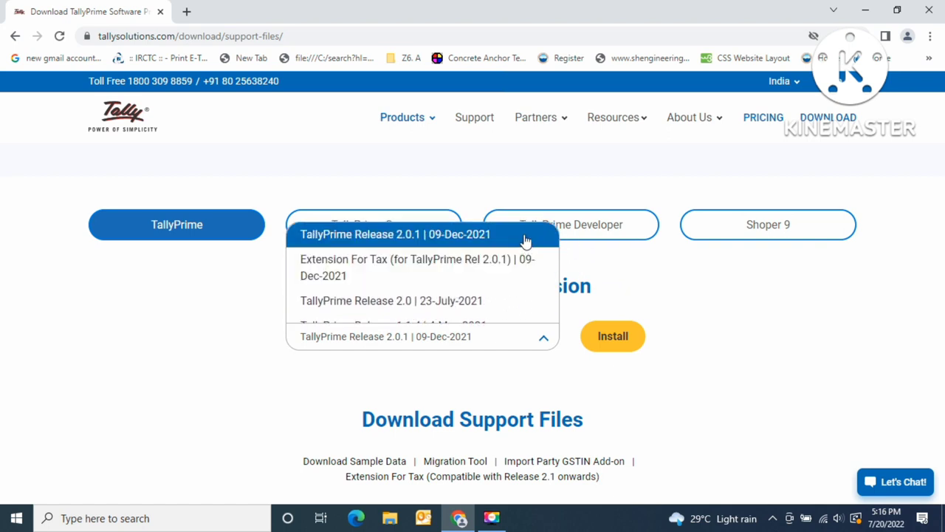
pyautogui.click(524, 235)
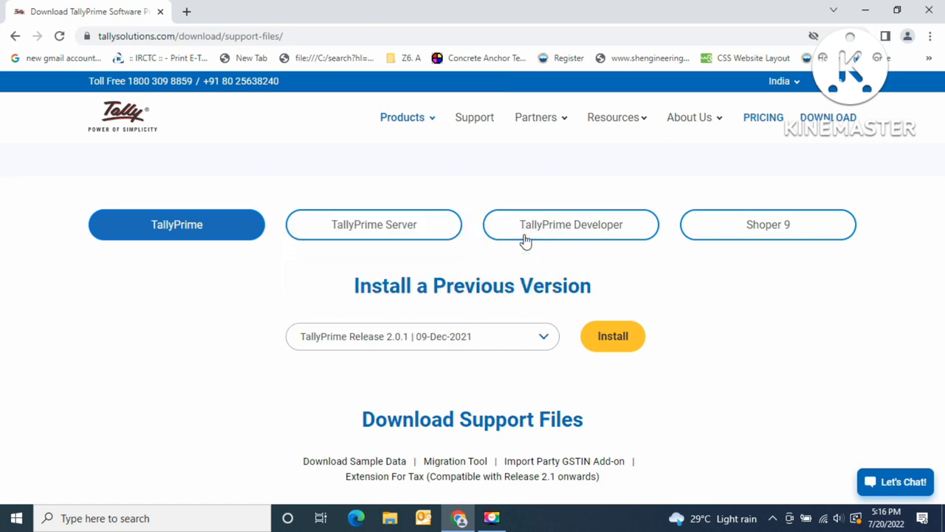
# - Download the TallyPrime 2.0.1 setup.exe and select the support-files page address
pyautogui.click(621, 354)
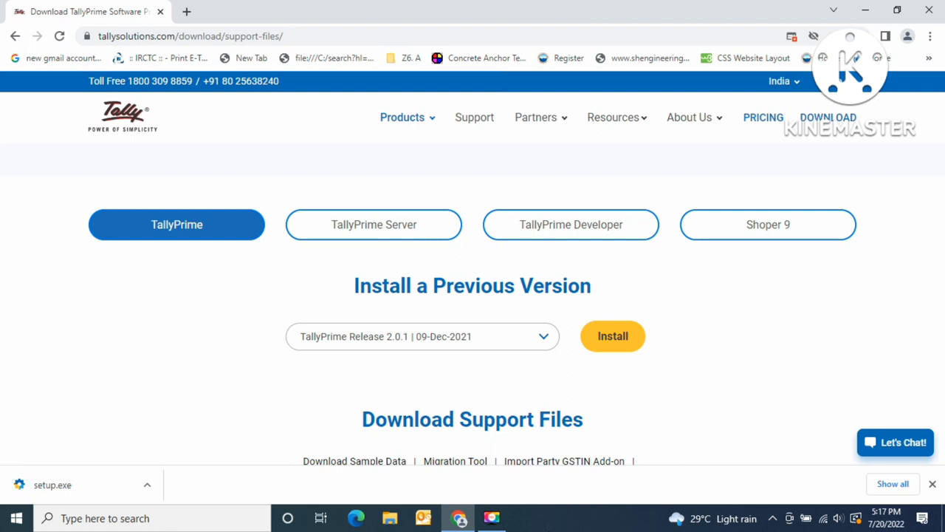
pyautogui.click(451, 35)
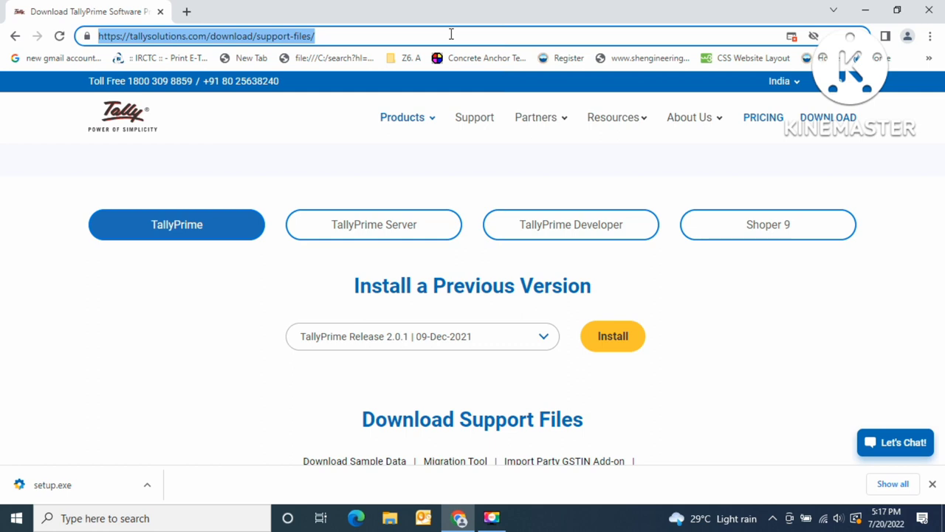
# - Launch Notepad through the Run box with 'notepad' and check the downloaded setup.exe
pyautogui.press('super+r')
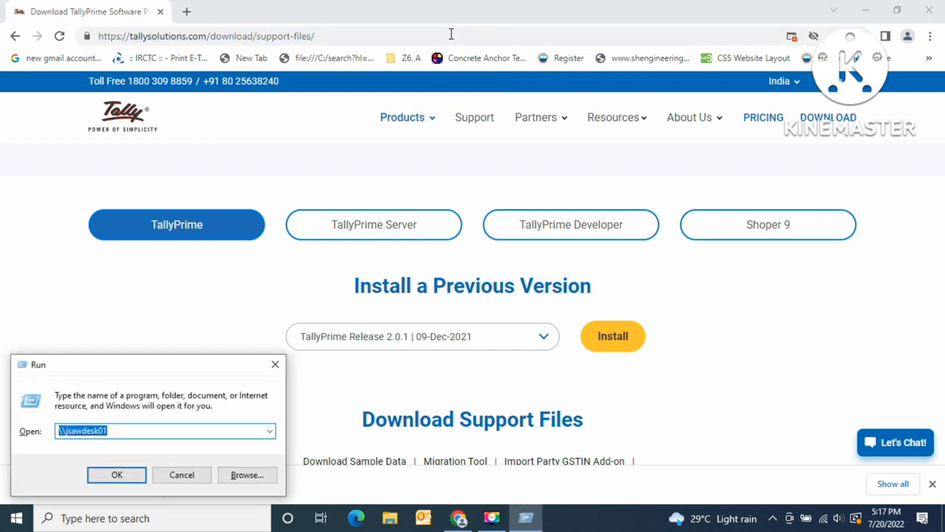
pyautogui.write('notepad')
pyautogui.press('Return')
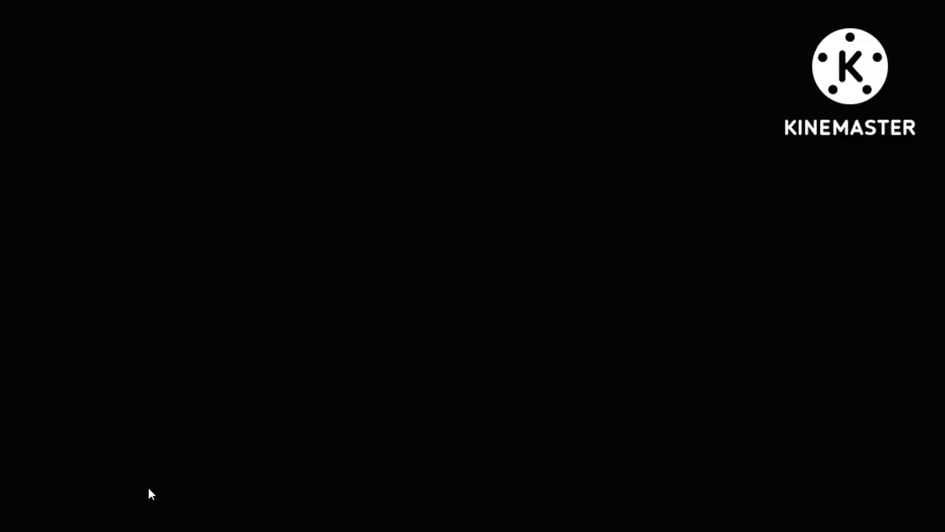
pyautogui.click(147, 488)
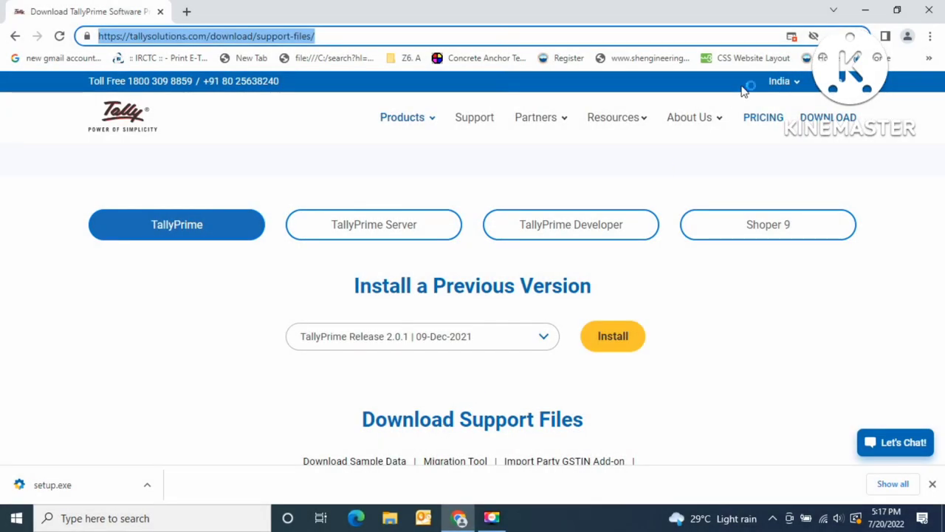
# - Paste the support-files address into Notepad, then run the downloaded setup from Downloads
pyautogui.click(867, 14)
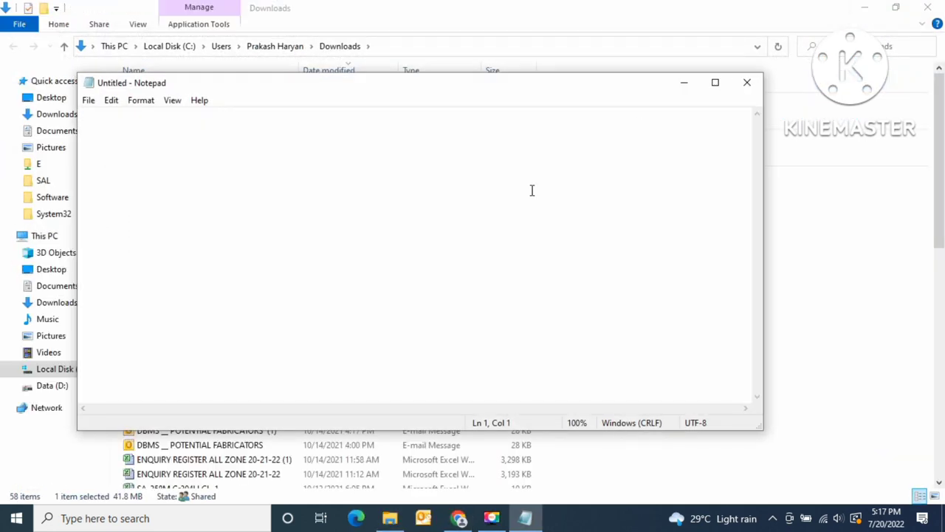
pyautogui.write('https://tallysolutions.com/download/support-files/')
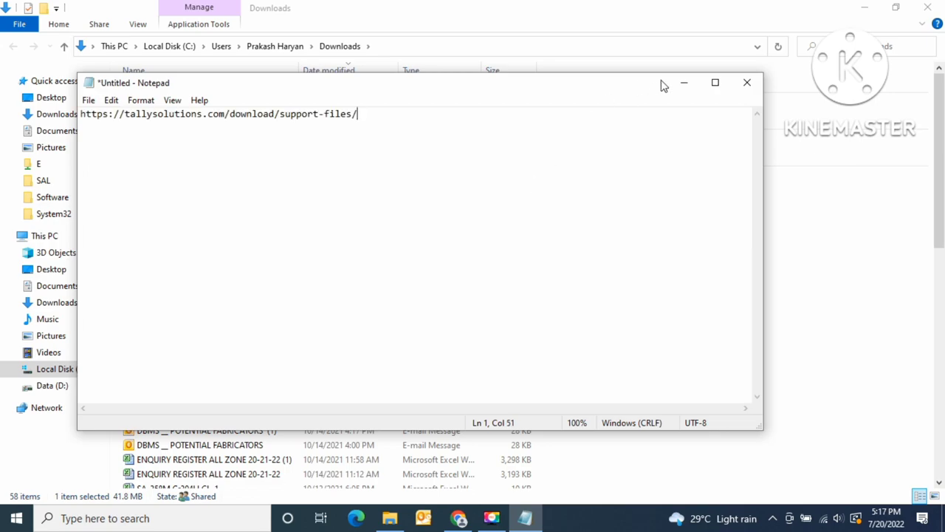
pyautogui.click(680, 85)
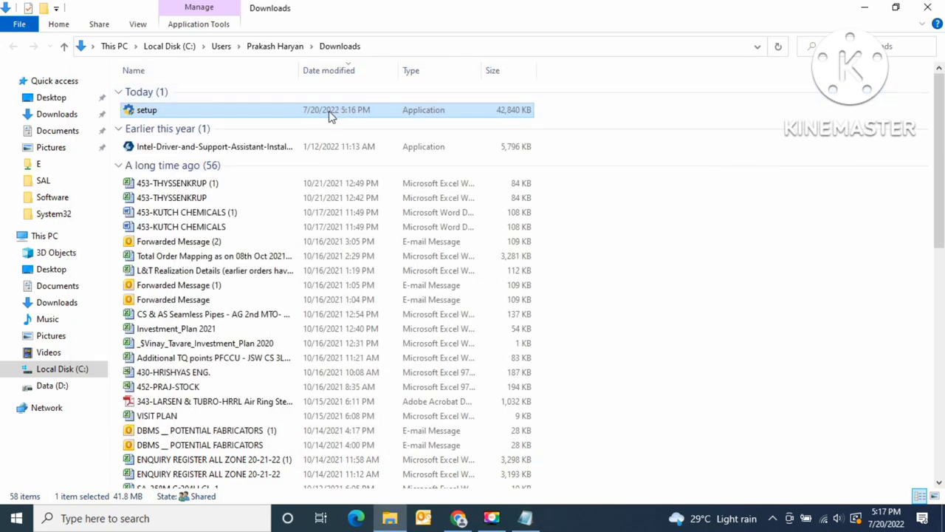
pyautogui.doubleClick(322, 107)
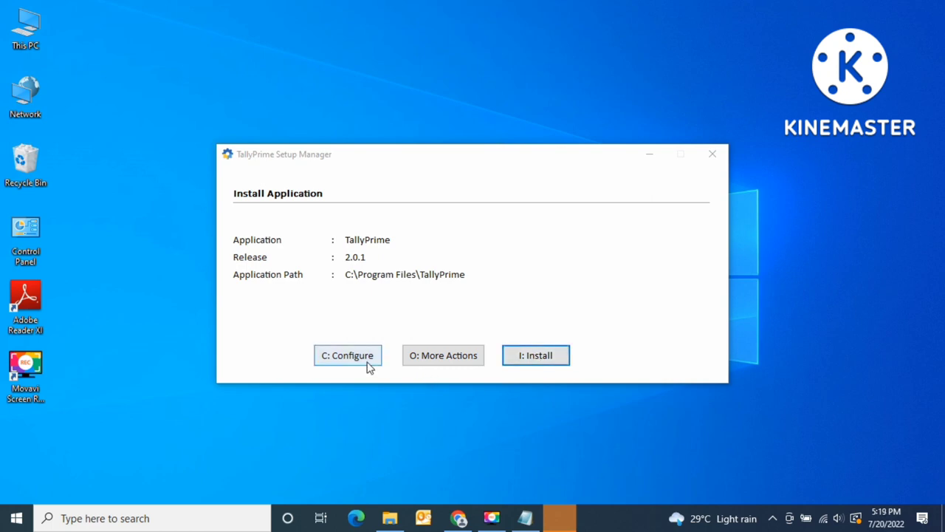
# - Install TallyPrime 2.0.1 into C:\Program Files\TallyPrime and start it
pyautogui.click(537, 357)
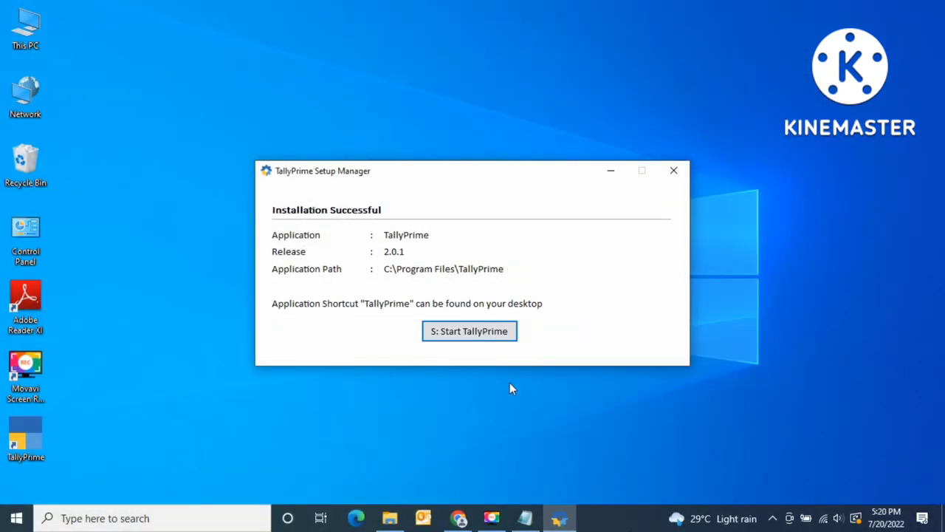
pyautogui.click(460, 336)
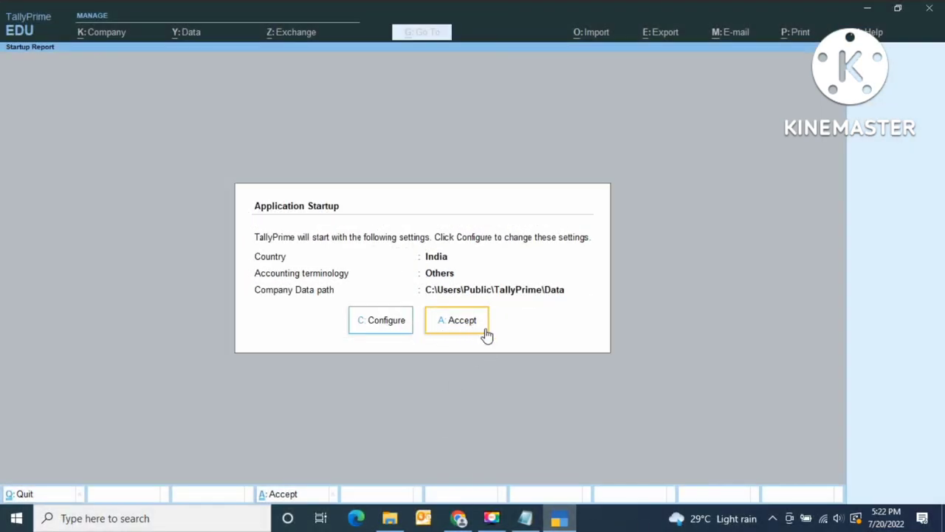
# - Accept the default India startup settings and choose Try It For Free (Educational)
pyautogui.click(468, 328)
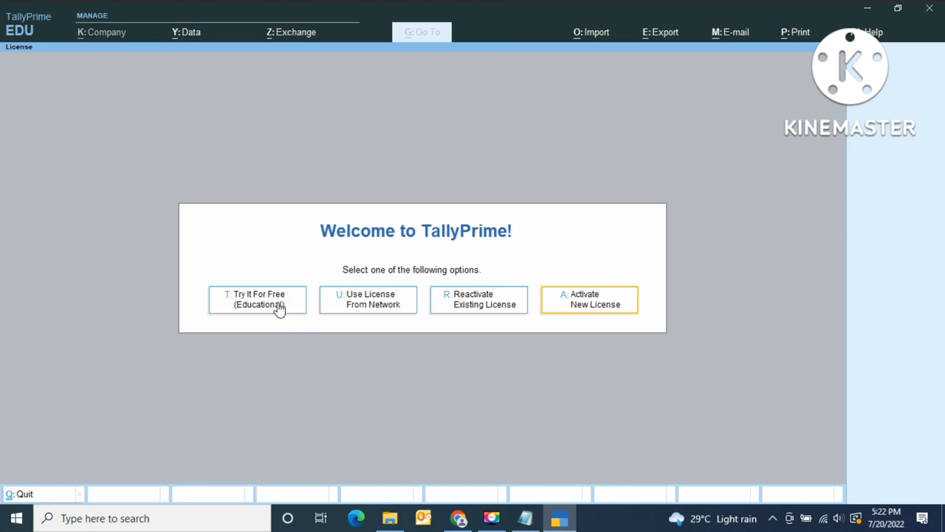
pyautogui.click(276, 308)
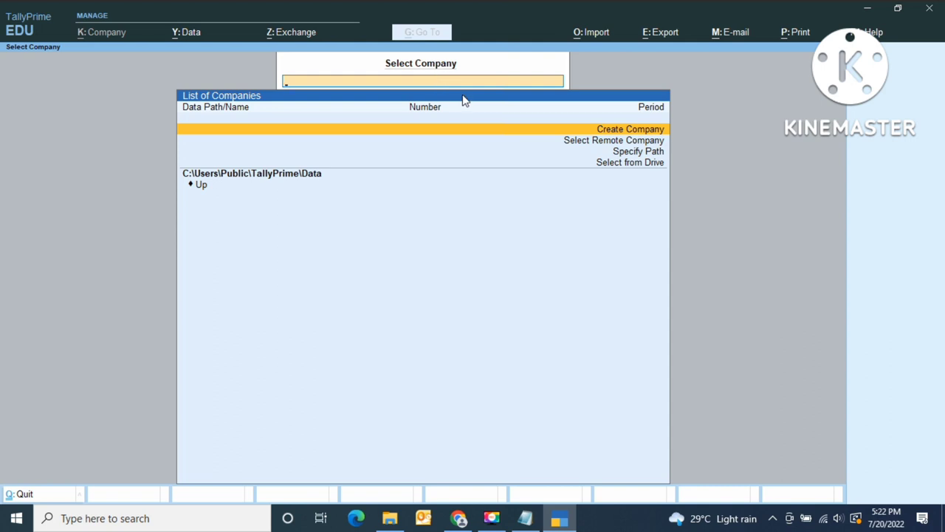
# - Create a company named 'Grow Your Knowledge' with address line 'Mumbai Maharstra'
pyautogui.press('Down')
pyautogui.press('Up')
pyautogui.press('Return')
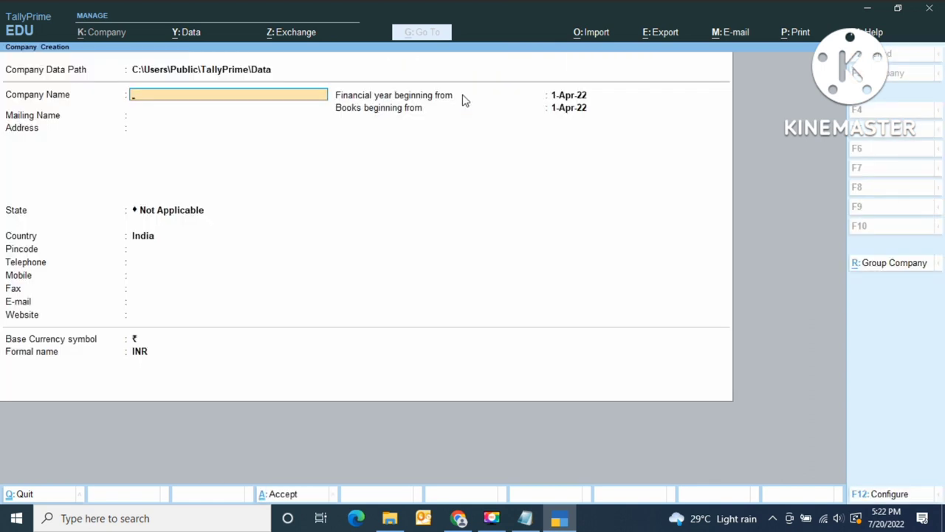
pyautogui.write('Grow Your Knowledge')
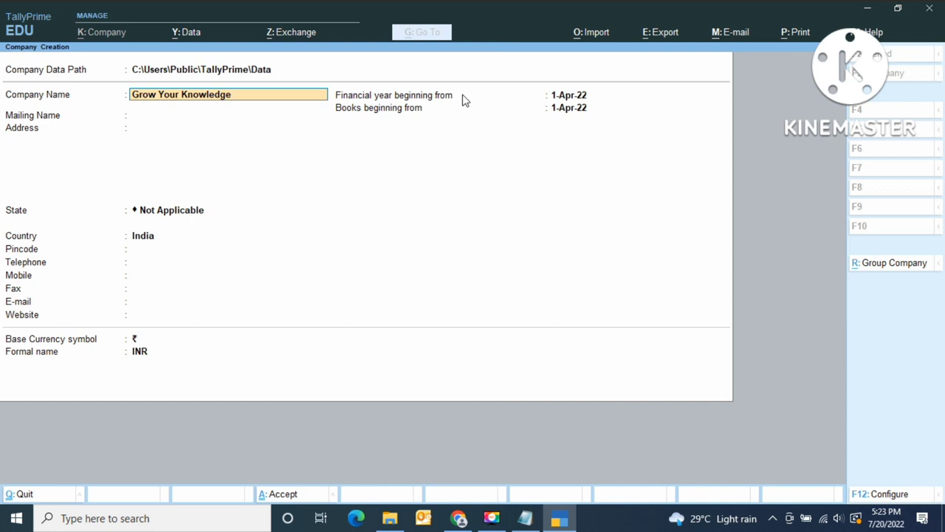
pyautogui.press('Return')
pyautogui.press('Return')
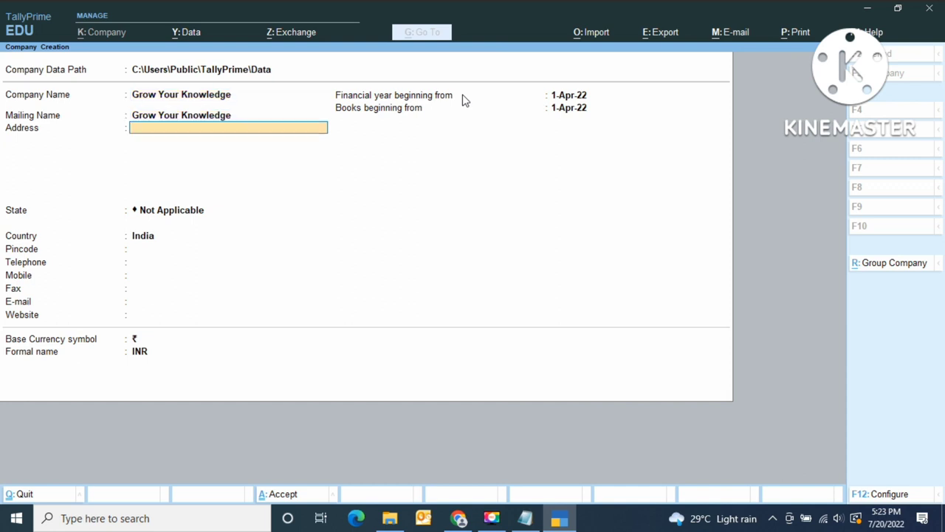
pyautogui.write('Mumbai Maharstra')
pyautogui.write('htra')
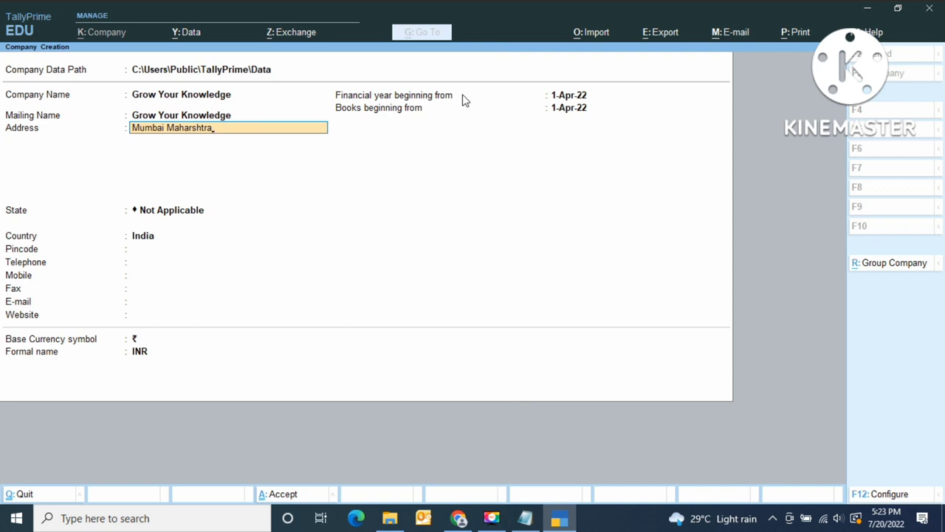
pyautogui.press('Return')
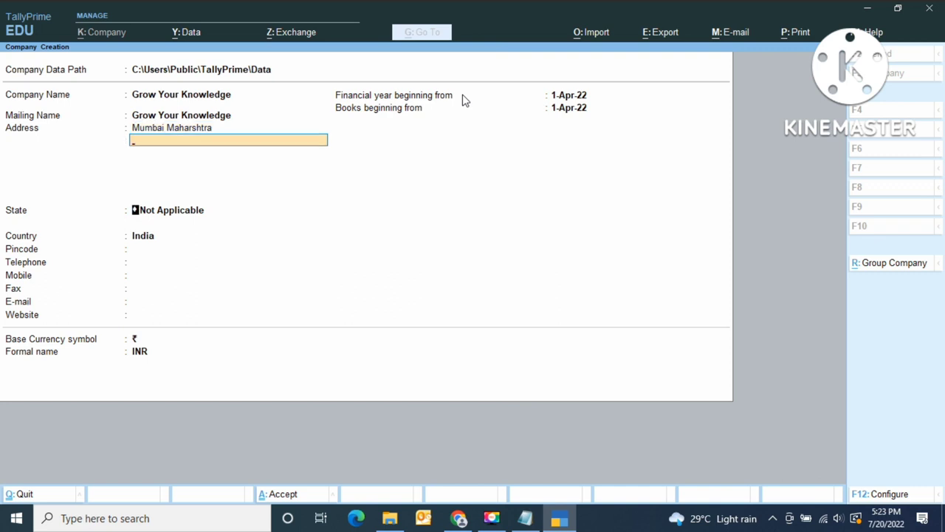
pyautogui.press('Return')
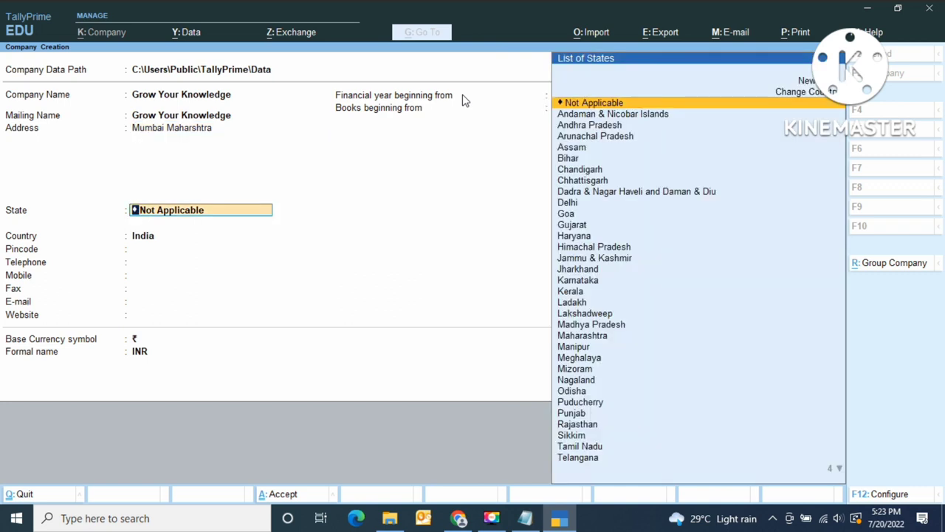
# - Set the company state to Maharashtra and enter the pincode
pyautogui.write('Maha')
pyautogui.press('Return')
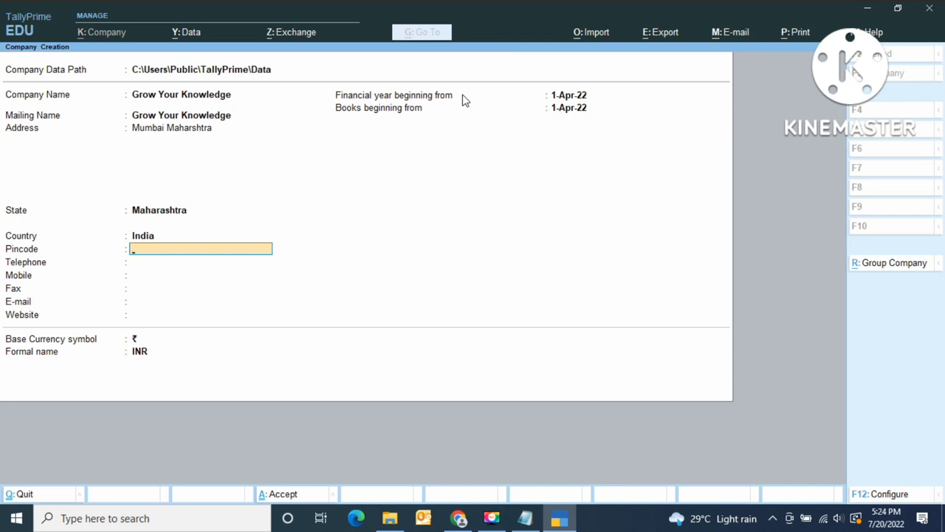
pyautogui.press('Return')
pyautogui.press('Return')
pyautogui.press('Return')
pyautogui.press('Return')
pyautogui.press('Return')
pyautogui.press('Return')
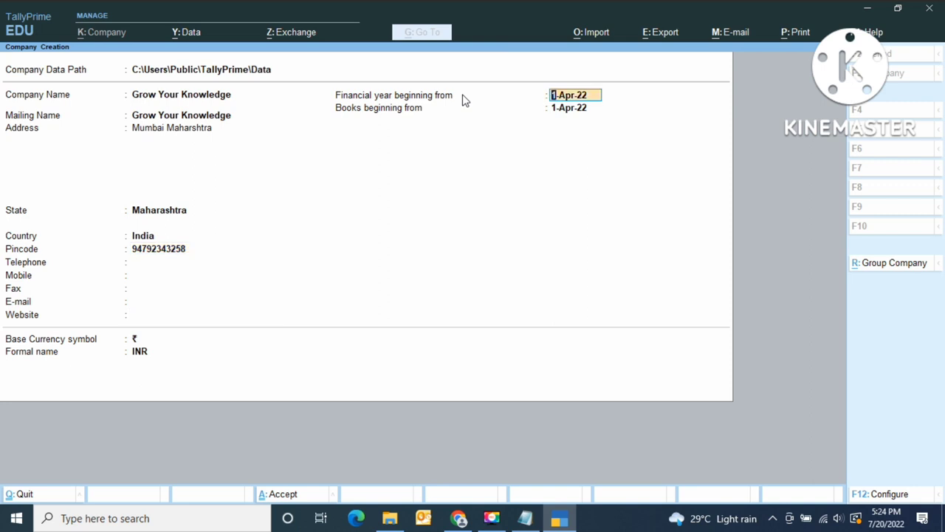
# - Replace the wrong 20-07-2022 date with 01.03.2022 so the financial year and books both begin 1-Mar-22, then accept the form
pyautogui.write('20')
pyautogui.write('-07')
pyautogui.write('-2022')
pyautogui.press('BackSpace')
pyautogui.press('BackSpace')
pyautogui.press('BackSpace')
pyautogui.press('BackSpace')
pyautogui.press('BackSpace')
pyautogui.press('BackSpace')
pyautogui.press('BackSpace')
pyautogui.press('BackSpace')
pyautogui.press('BackSpace')
pyautogui.press('BackSpace')
pyautogui.write('01.03.2022')
pyautogui.press('Return')
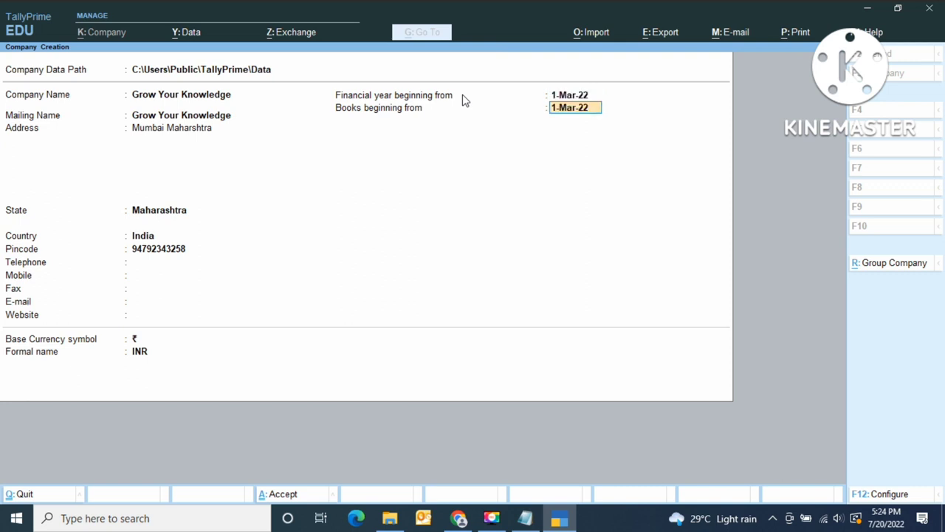
pyautogui.press('Return')
pyautogui.press('Return')
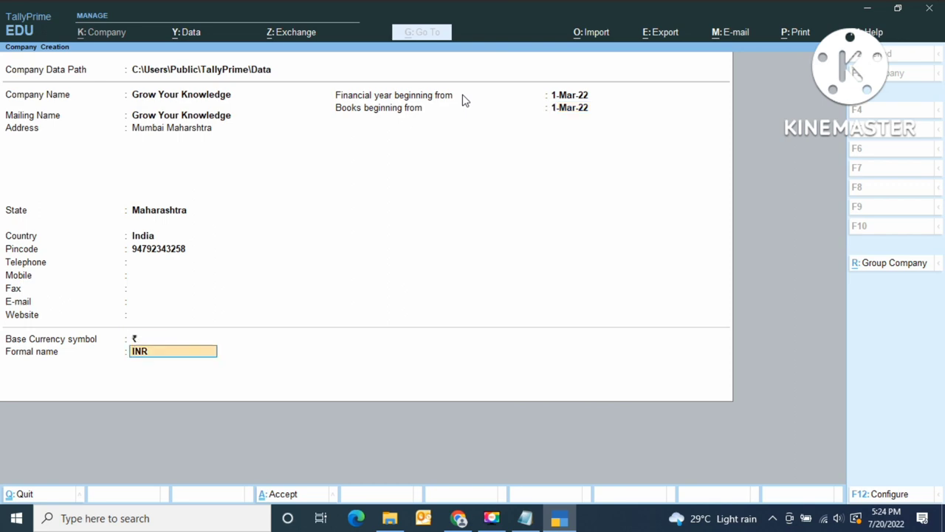
pyautogui.press('Return')
pyautogui.press('Return')
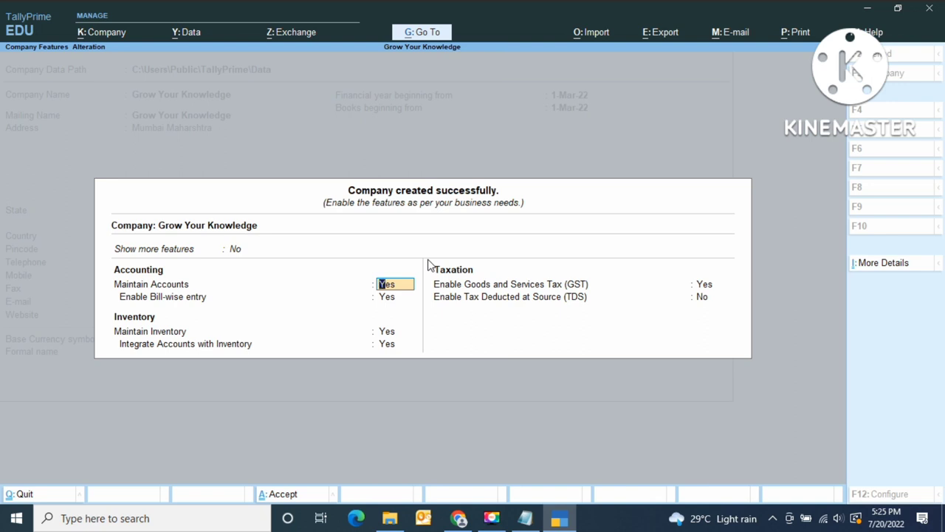
# - Keep GST enabled with Regular registration, save the GST details, and set TDS to No
pyautogui.press('Return')
pyautogui.press('Return')
pyautogui.press('Return')
pyautogui.press('Return')
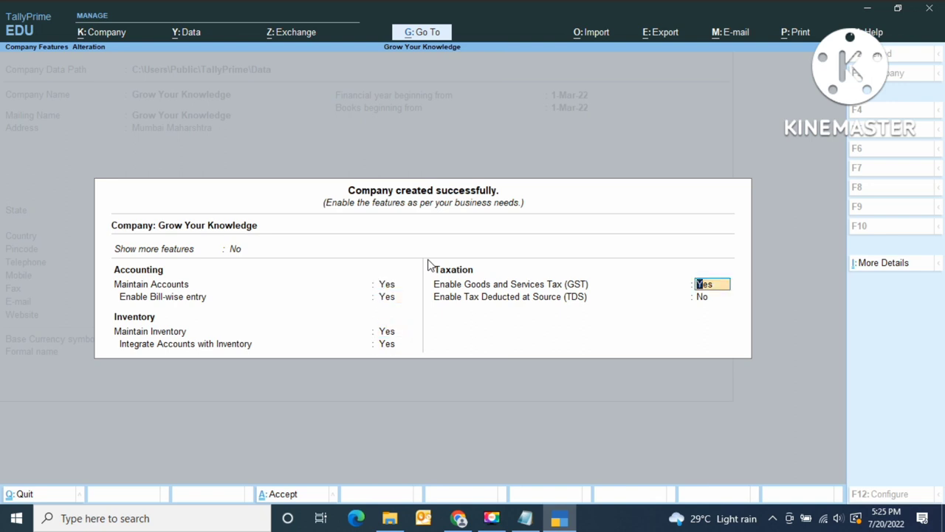
pyautogui.press('Return')
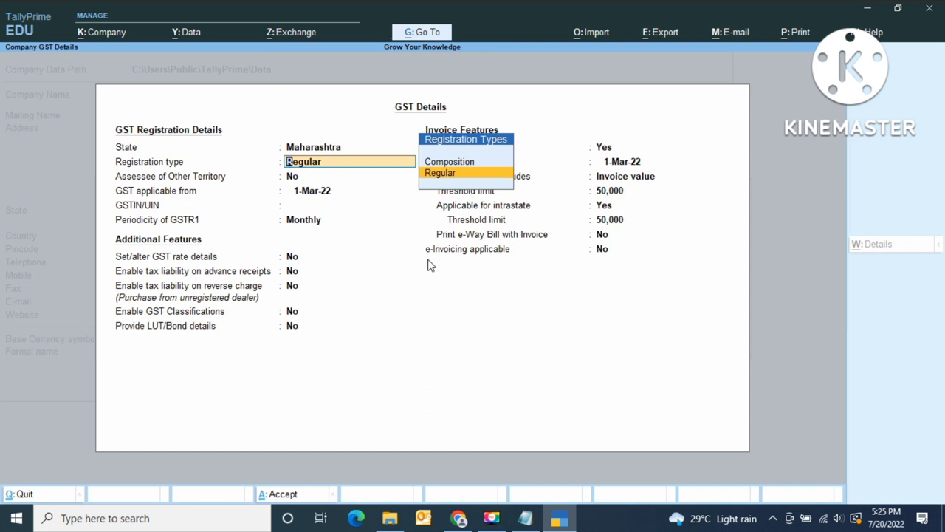
pyautogui.press('Return')
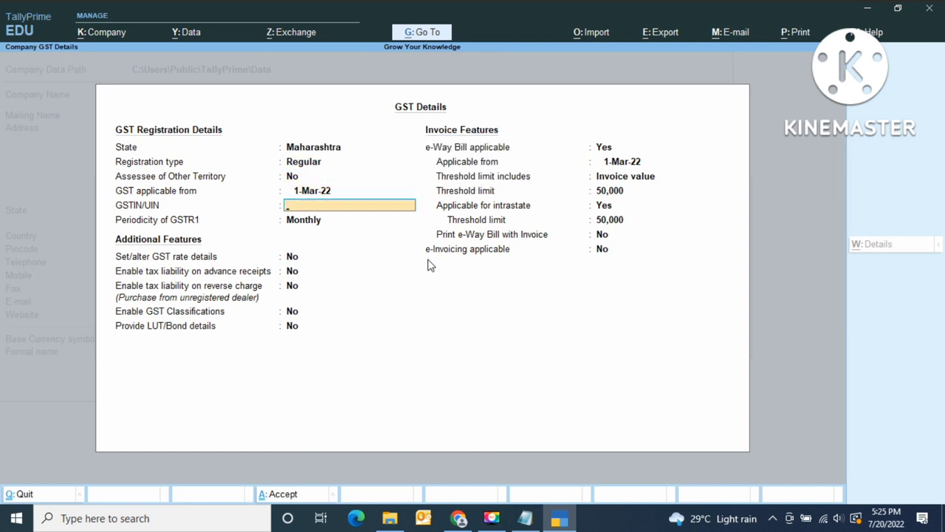
pyautogui.press('Return')
pyautogui.press('Return')
pyautogui.press('Return')
pyautogui.press('Return')
pyautogui.press('Return')
pyautogui.press('Return')
pyautogui.press('Return')
pyautogui.press('Return')
pyautogui.press('Return')
pyautogui.press('Return')
pyautogui.press('Return')
pyautogui.press('Return')
pyautogui.press('Return')
pyautogui.press('Return')
pyautogui.press('Return')
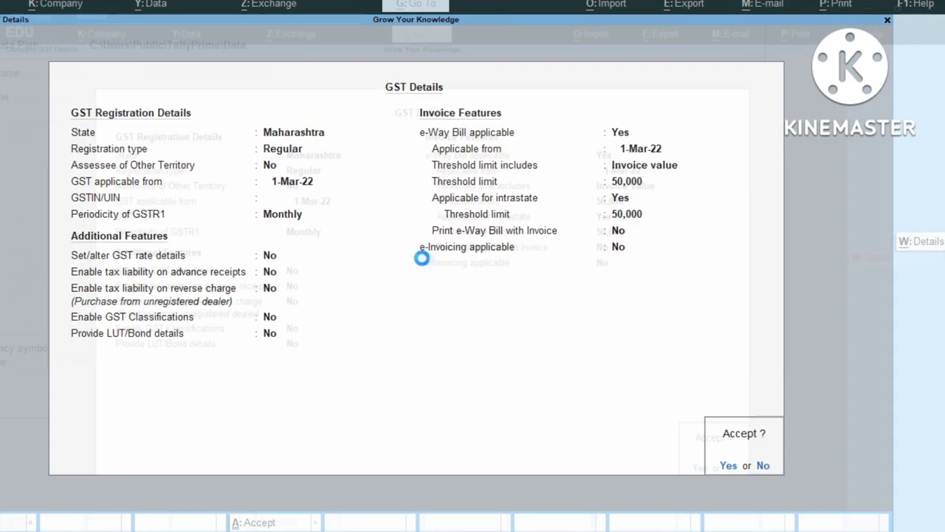
pyautogui.press('Return')
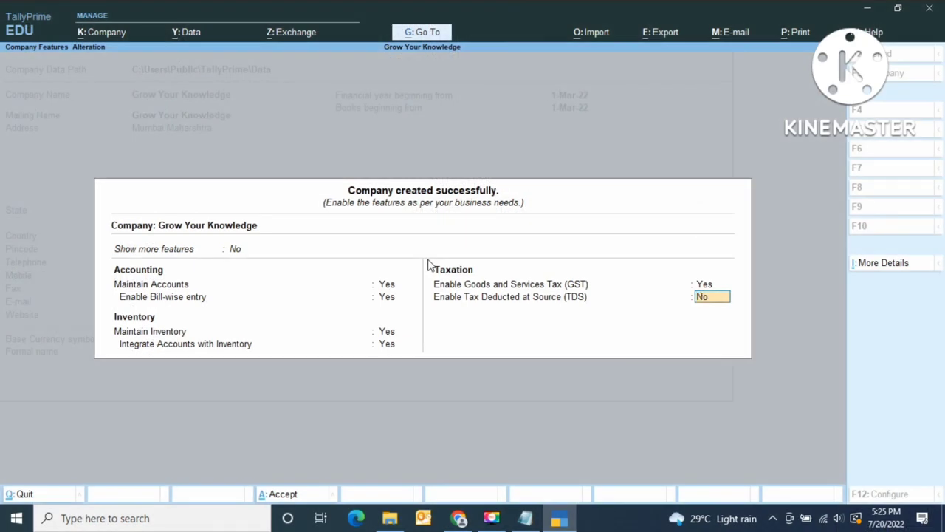
pyautogui.press('BackSpace')
pyautogui.write('n')
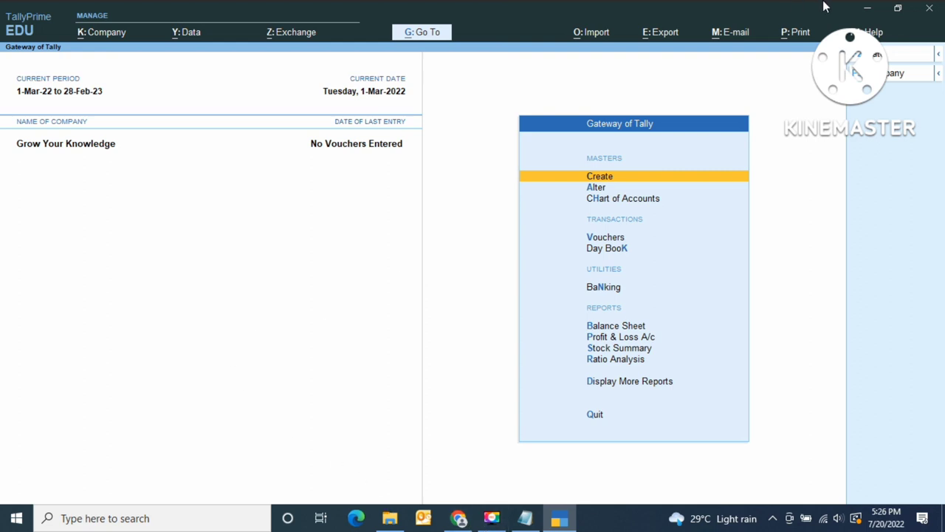
# - Quit TallyPrime and bring the screen recorder window back up from the taskbar
pyautogui.press('Escape')
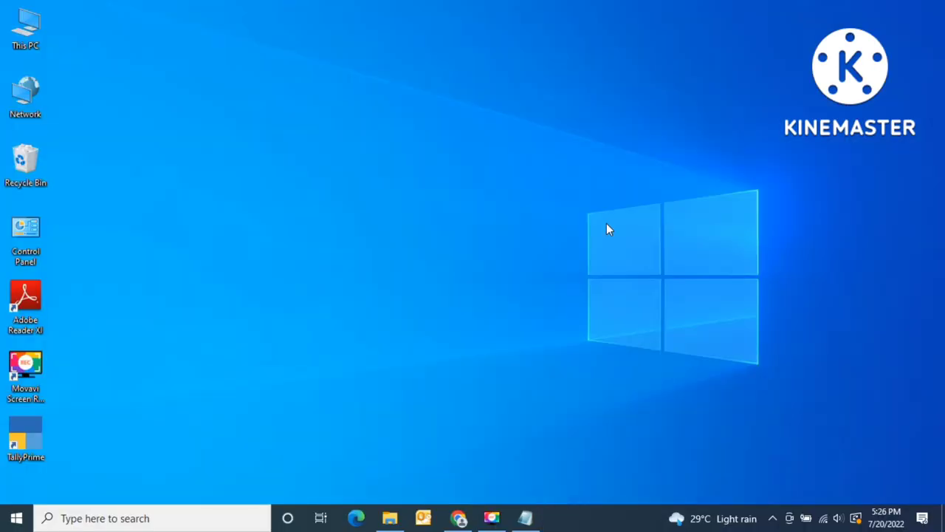
pyautogui.click(491, 517)
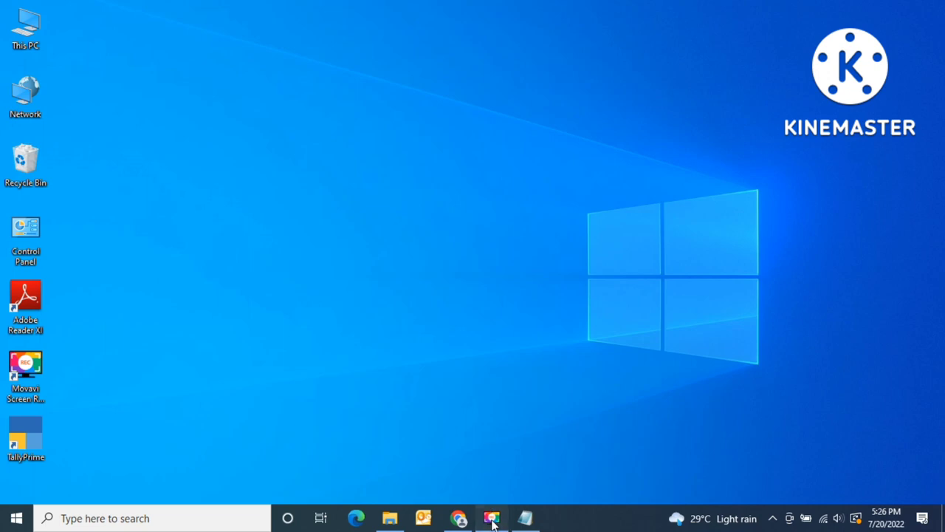